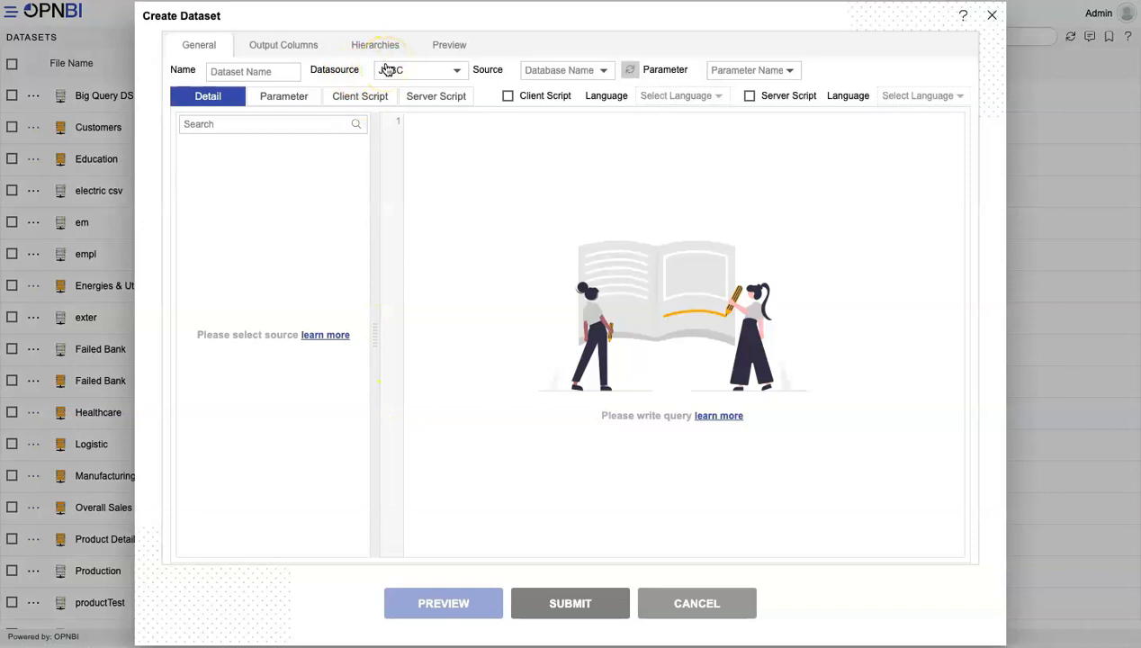
Name the new dataset Rest Request and set its datasource to the external service type.
click(272, 76)
text(Rest Request)
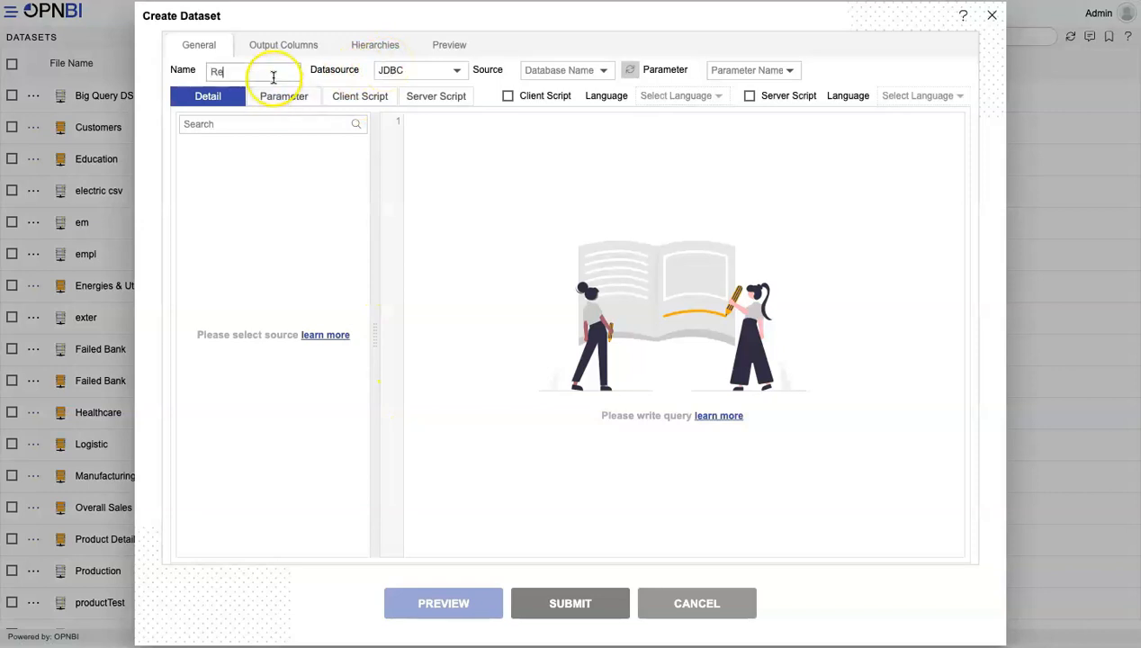
click(407, 75)
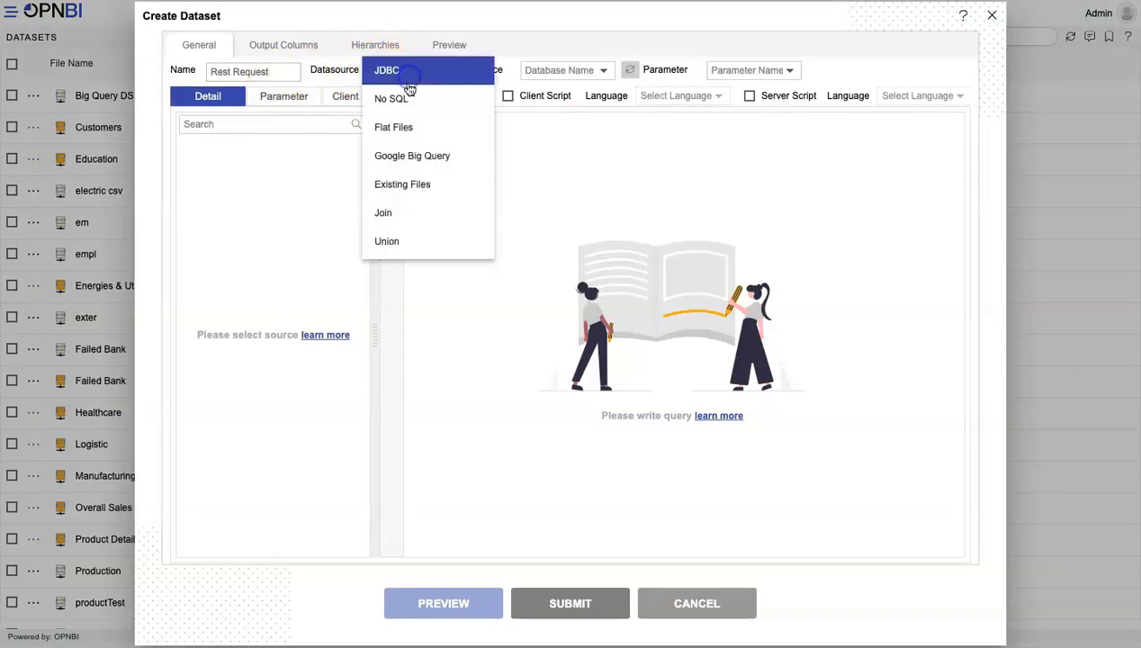
scroll(412, 151, down, 3)
click(405, 206)
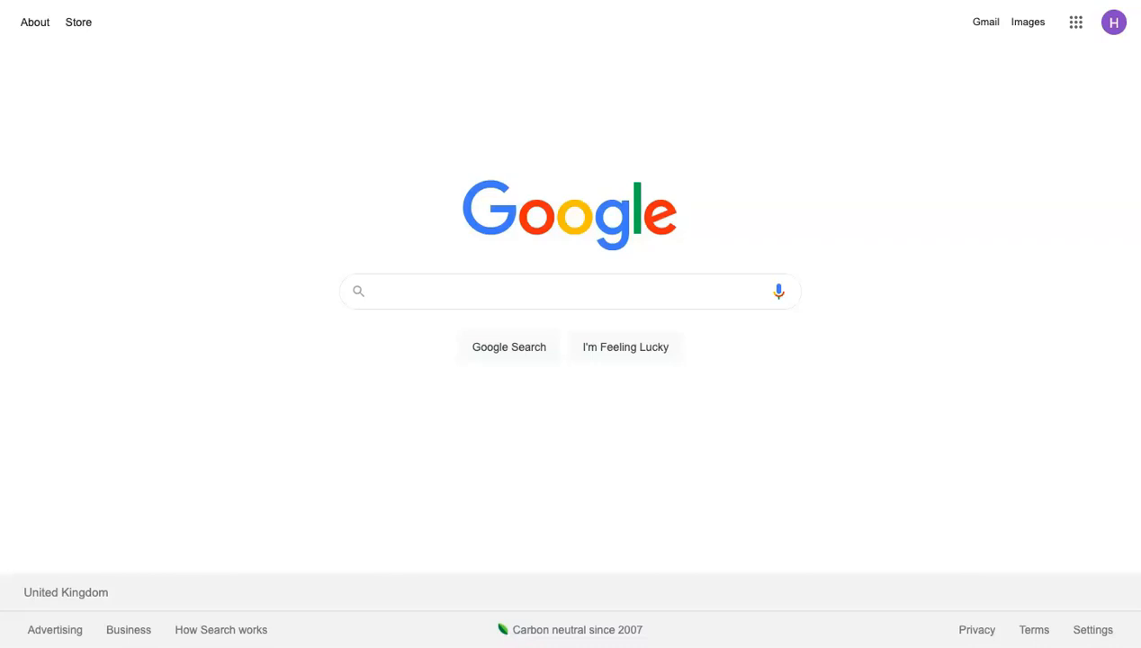
Switch to a Google page in the browser and open the Data.gov website.
text(data)
key(BackSpace)
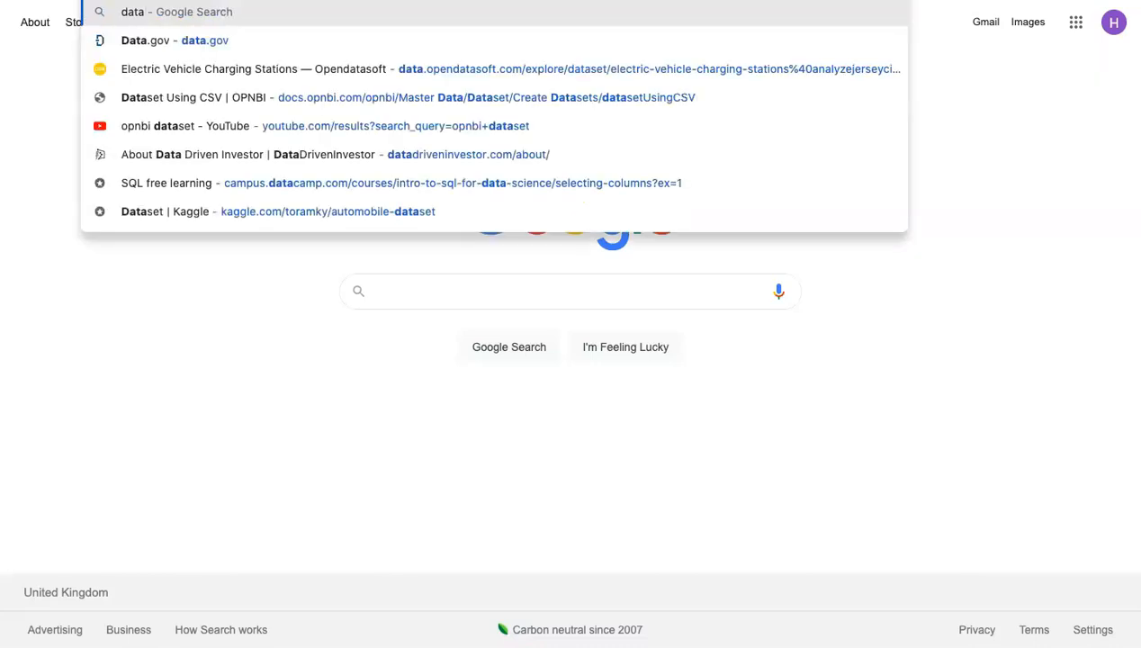
key(Return)
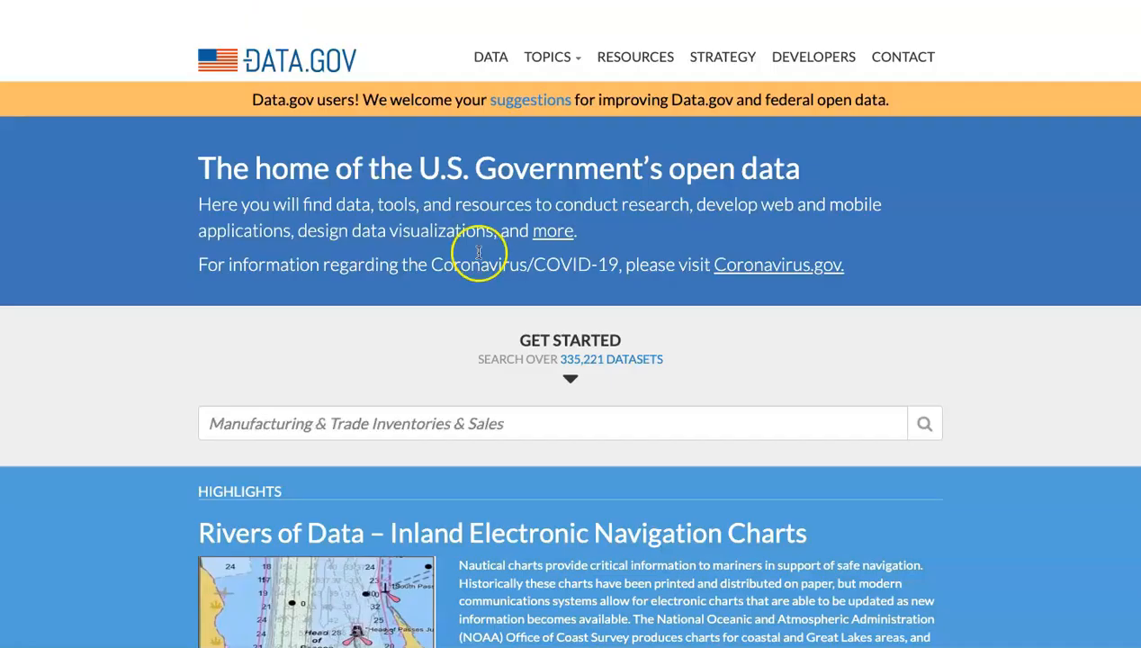
Search the Data.gov catalog for "fdic failed bank" and open the FDIC Failed Bank List dataset.
click(445, 416)
text(fdi)
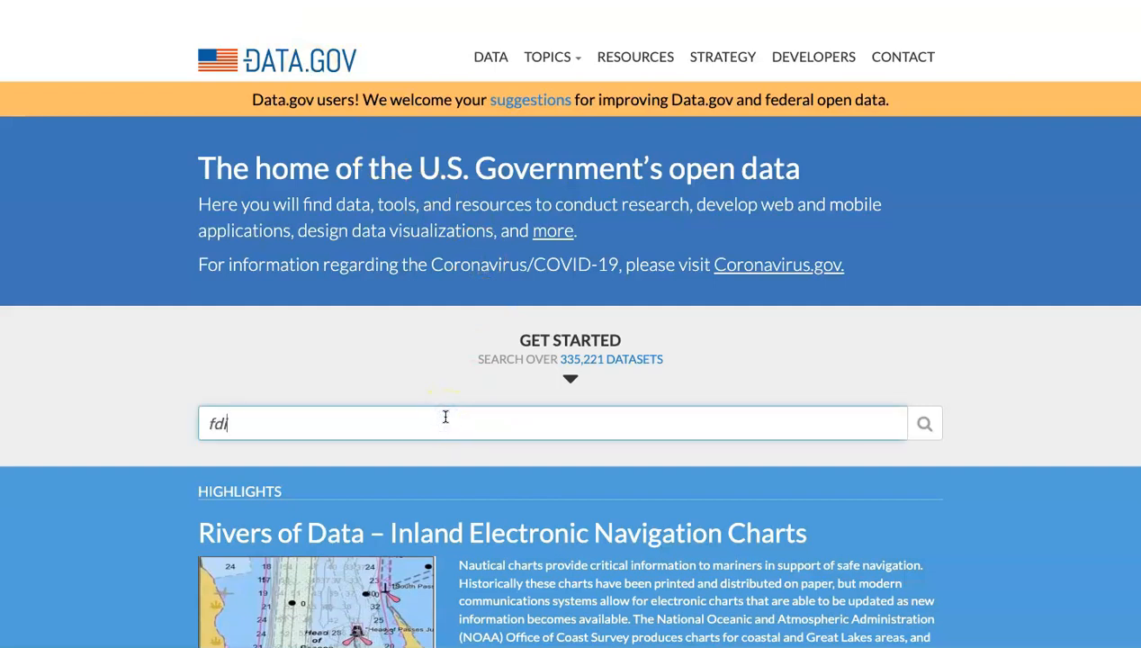
text(c failed bank)
click(924, 424)
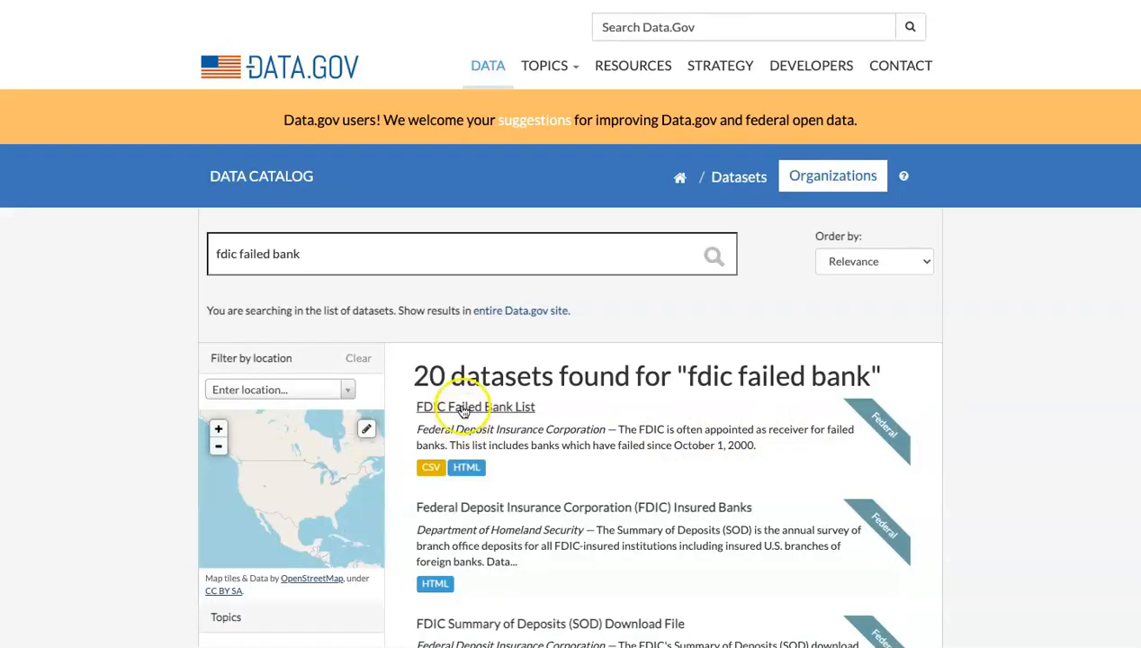
click(474, 406)
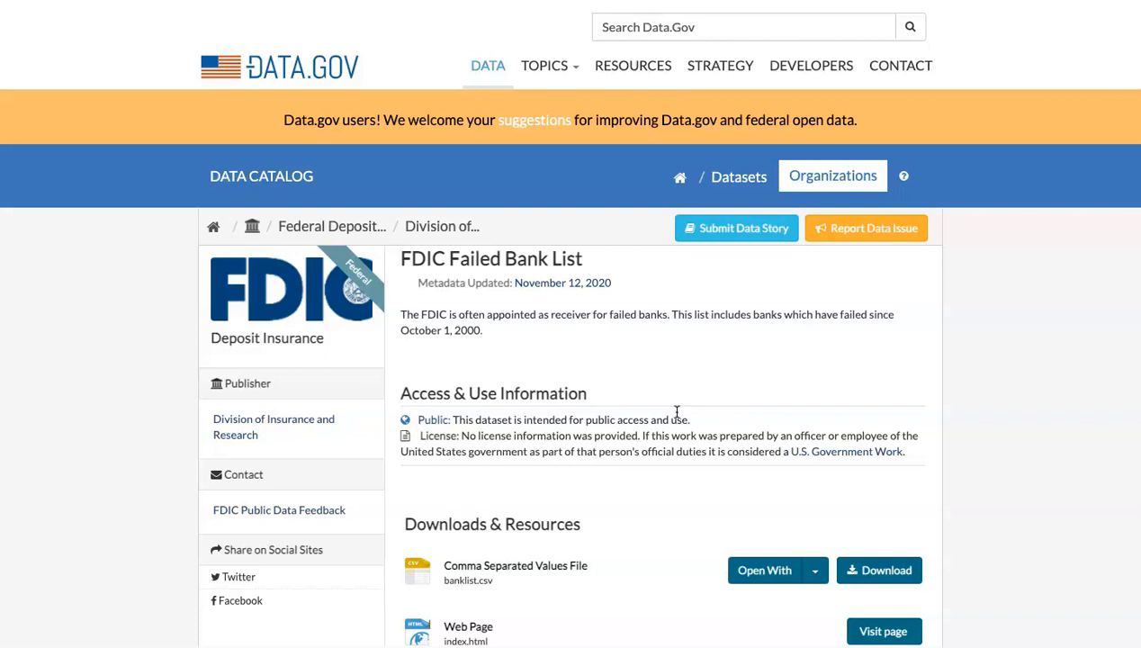
Copy the download link address of the banklist.csv Comma Separated Values file.
scroll(676, 412, down, 2)
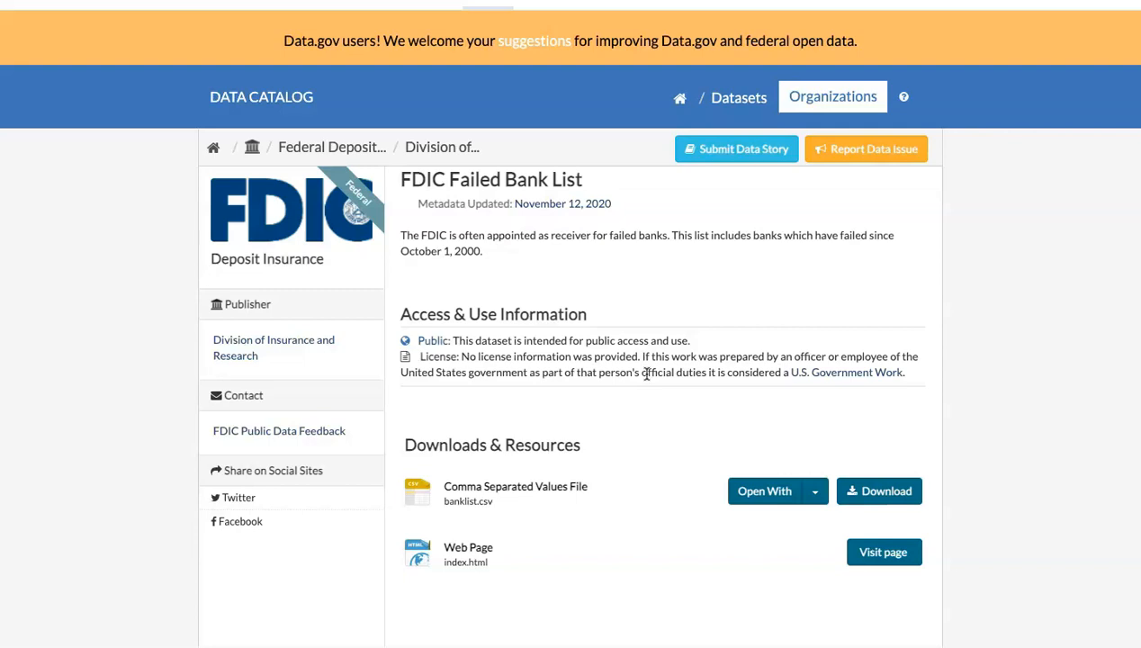
scroll(645, 375, down, 1)
click(850, 431)
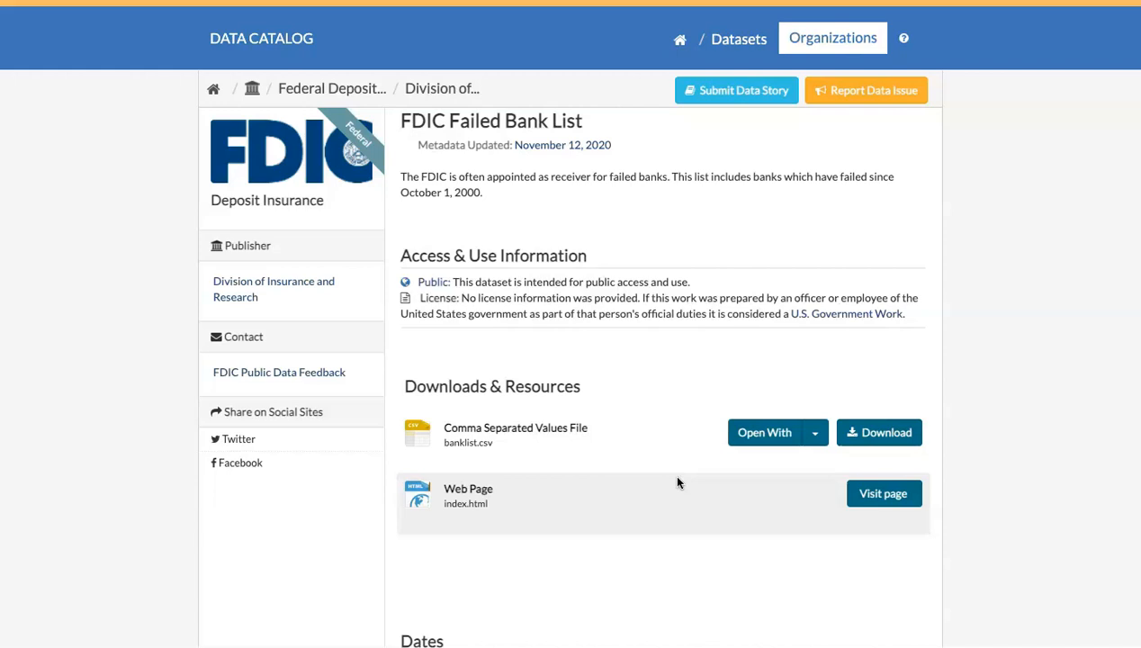
click(867, 437)
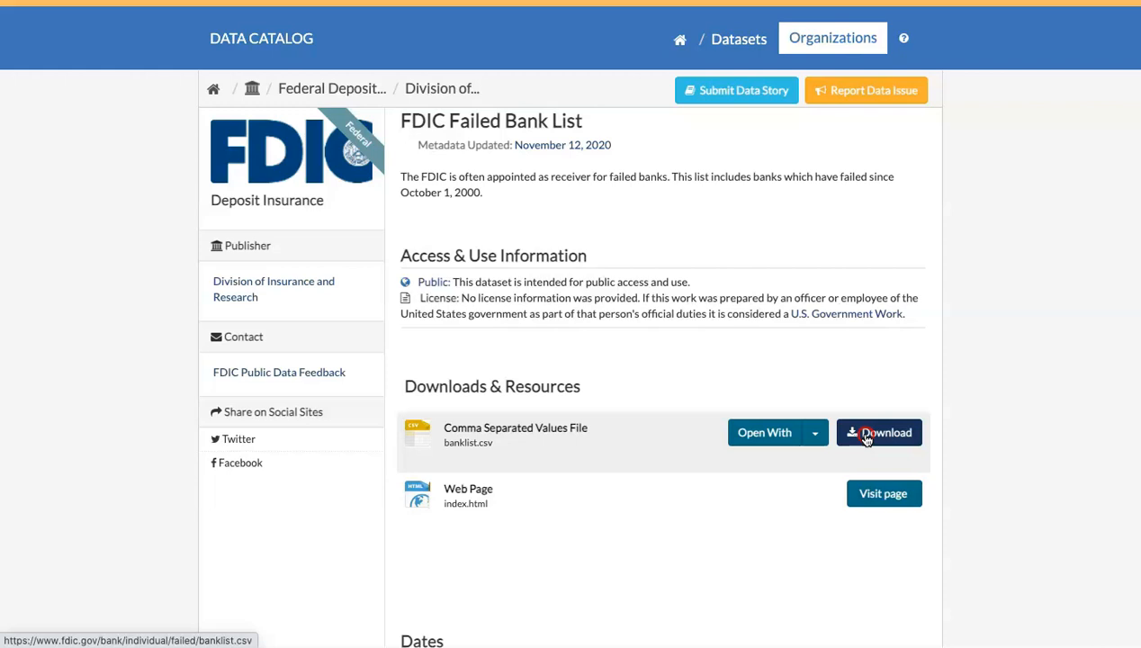
right_click(867, 438)
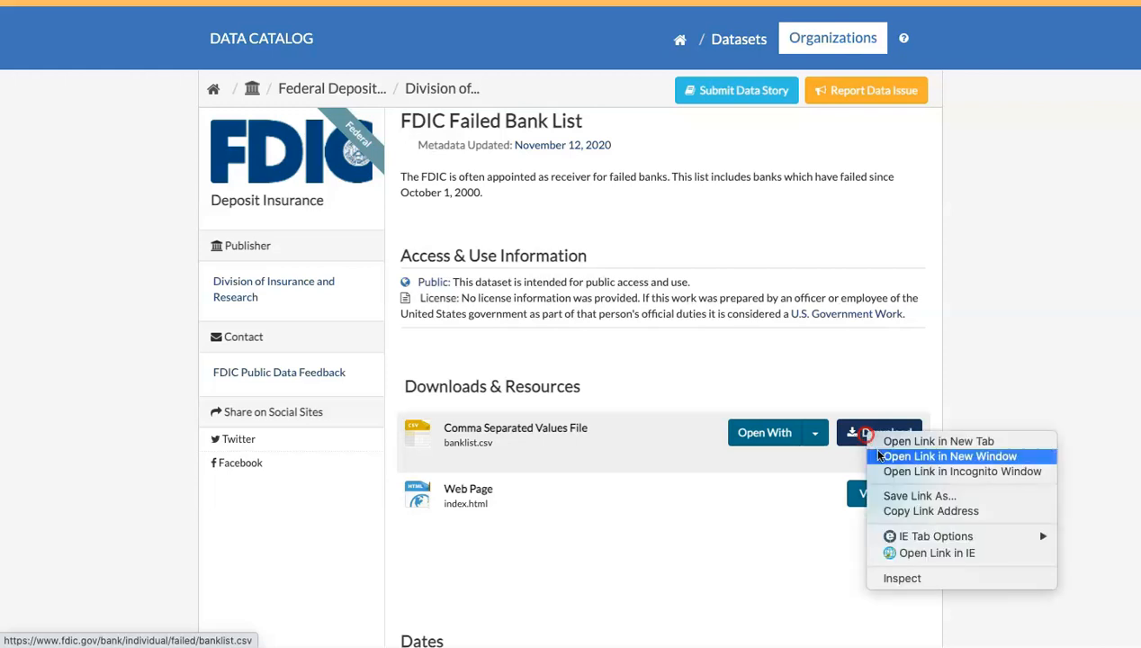
click(905, 511)
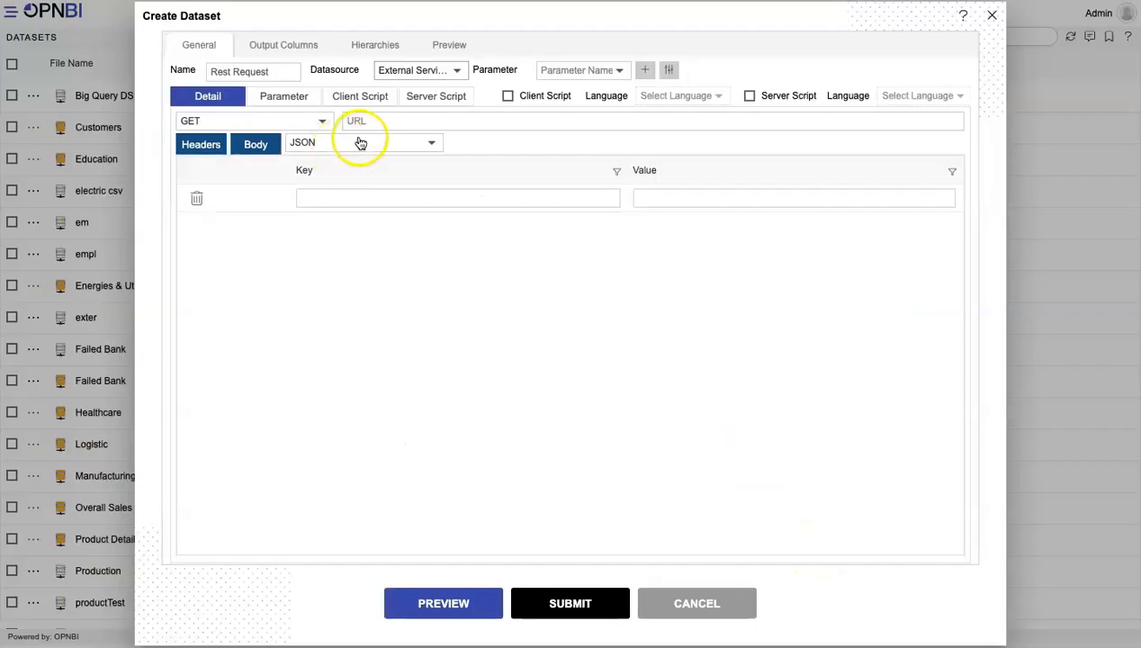
Return to the OPNBI dataset form, paste the copied banklist.csv link as the GET request URL, and set the format to CSV.
click(379, 119)
key(ctrl+v)
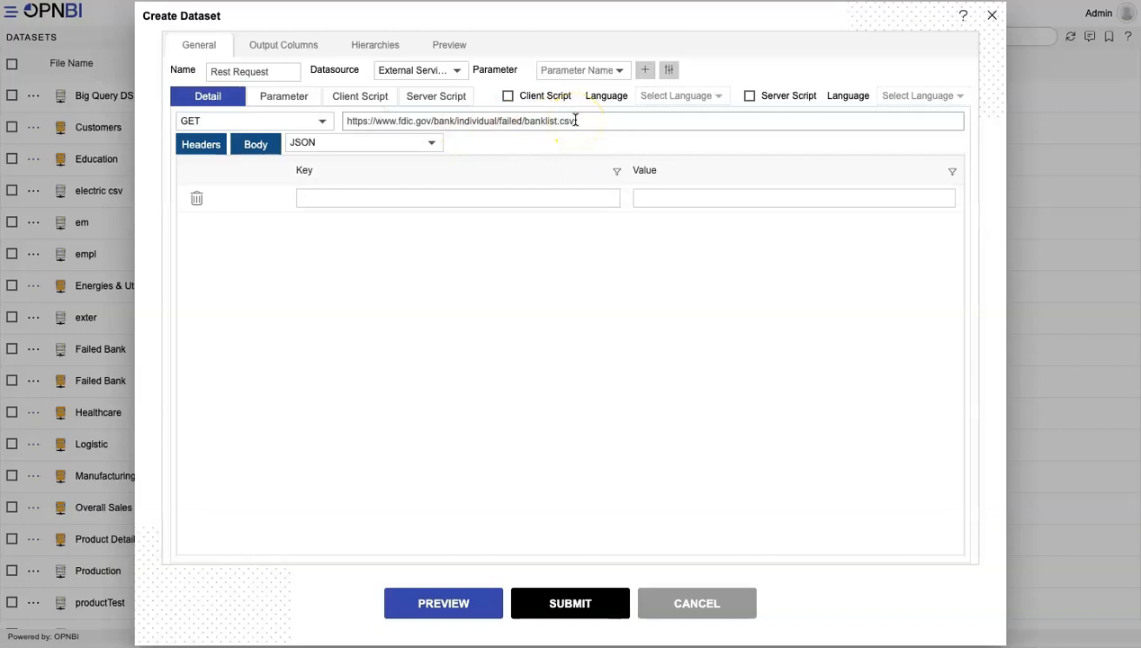
click(331, 146)
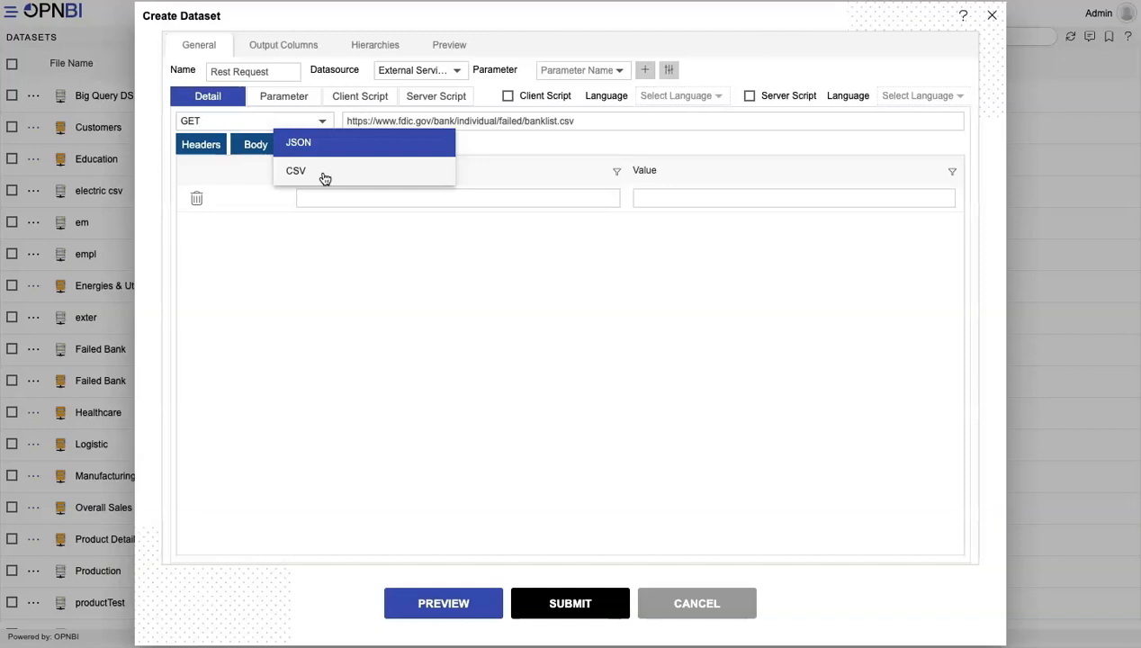
click(325, 176)
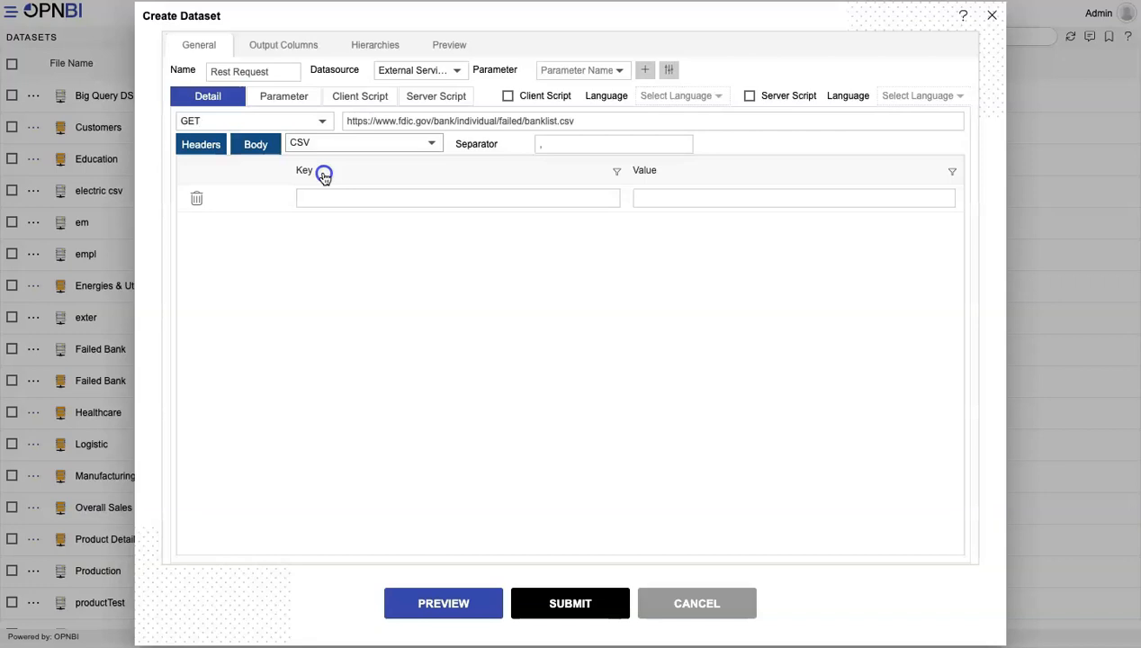
View the Headers and Body sections of the GET request.
click(202, 144)
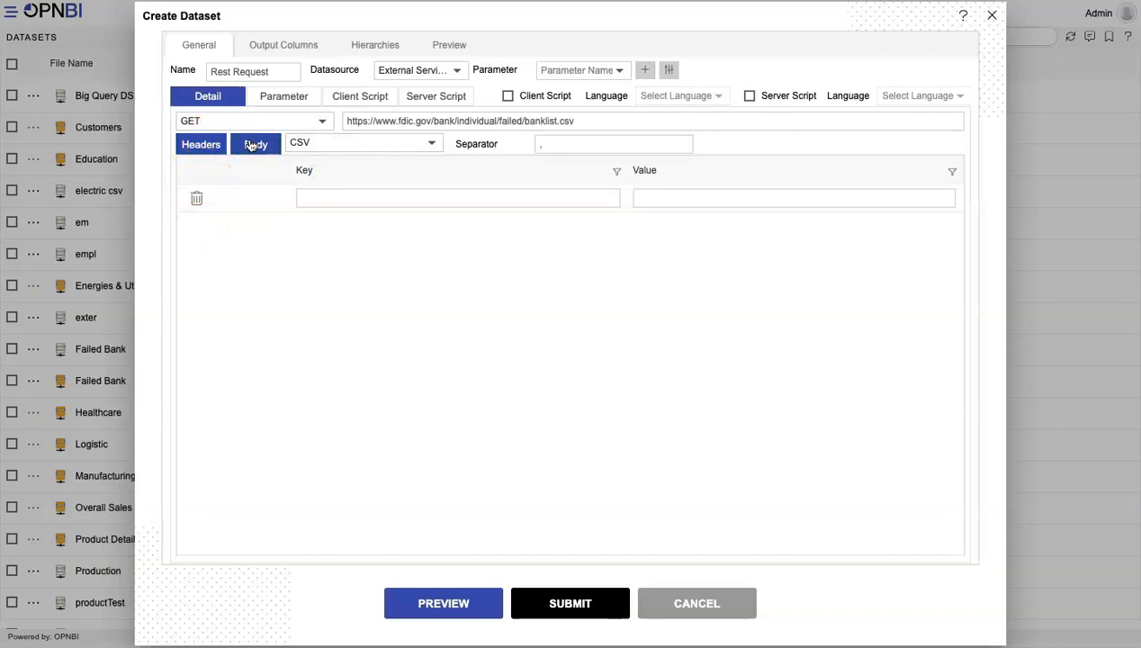
click(202, 145)
click(245, 146)
Review the dataset's previewed bank records and output columns, and submit the dataset.
click(448, 45)
scroll(433, 320, down, 10)
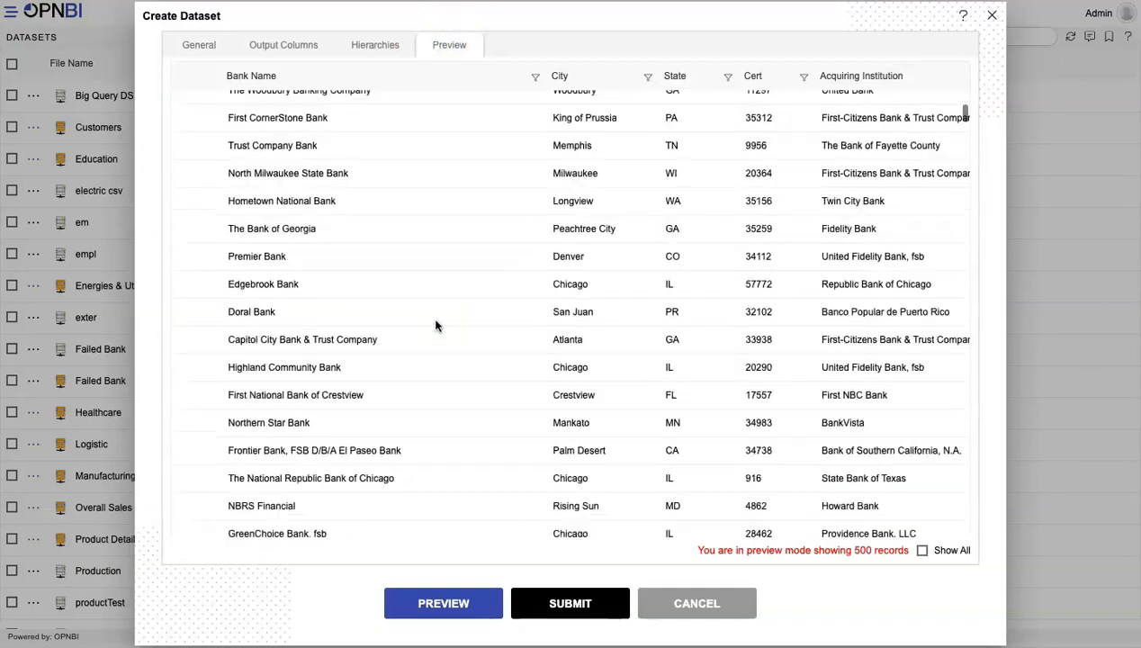
scroll(434, 325, up, 5)
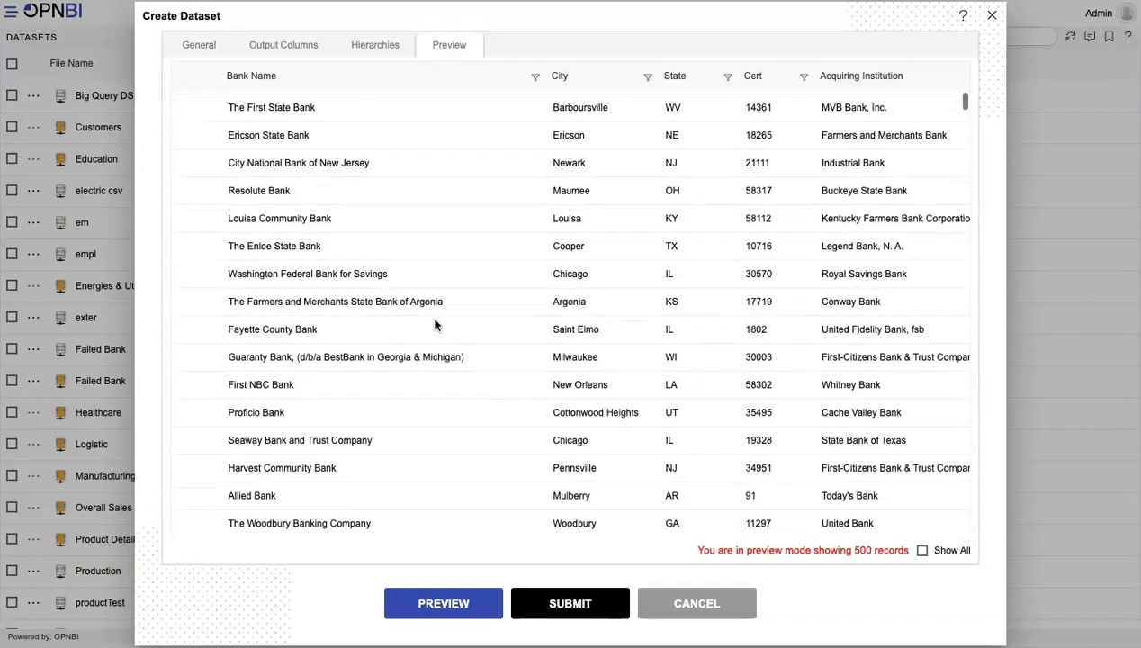
scroll(432, 270, up, 1)
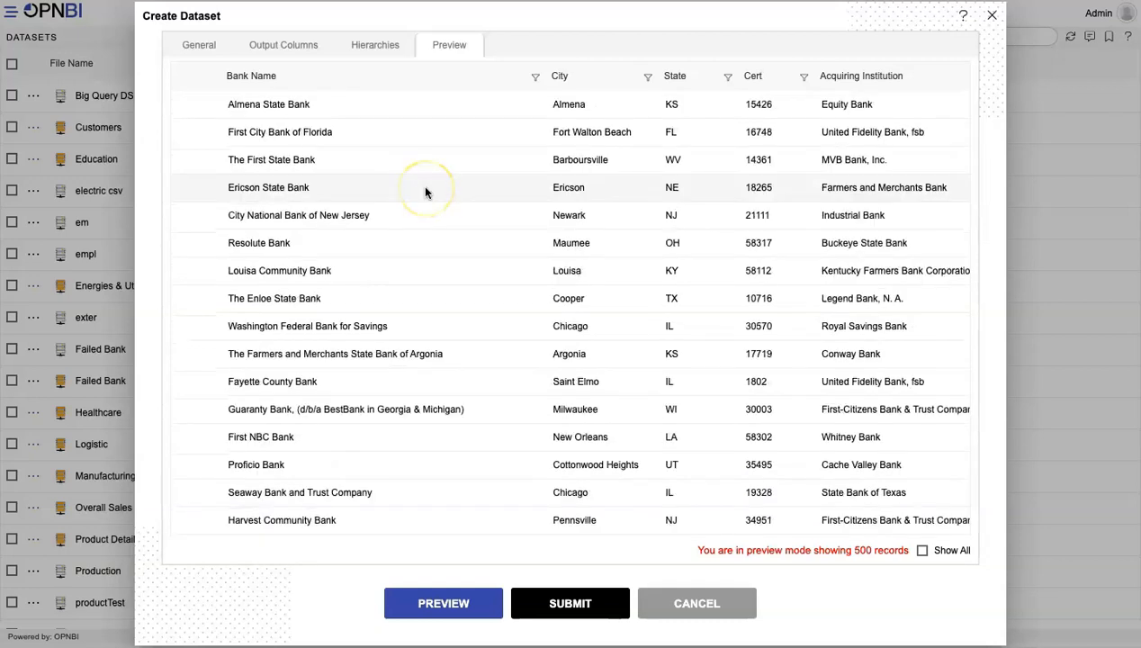
click(284, 45)
click(443, 47)
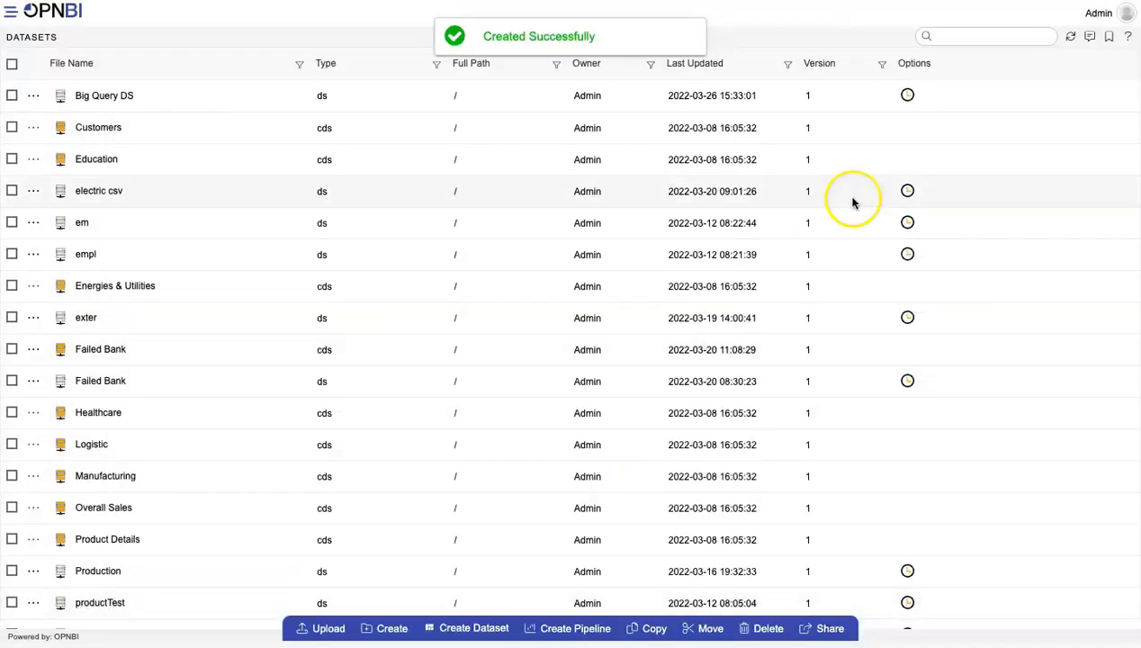
Search the dataset list for "rest" to locate the newly created dataset.
click(999, 34)
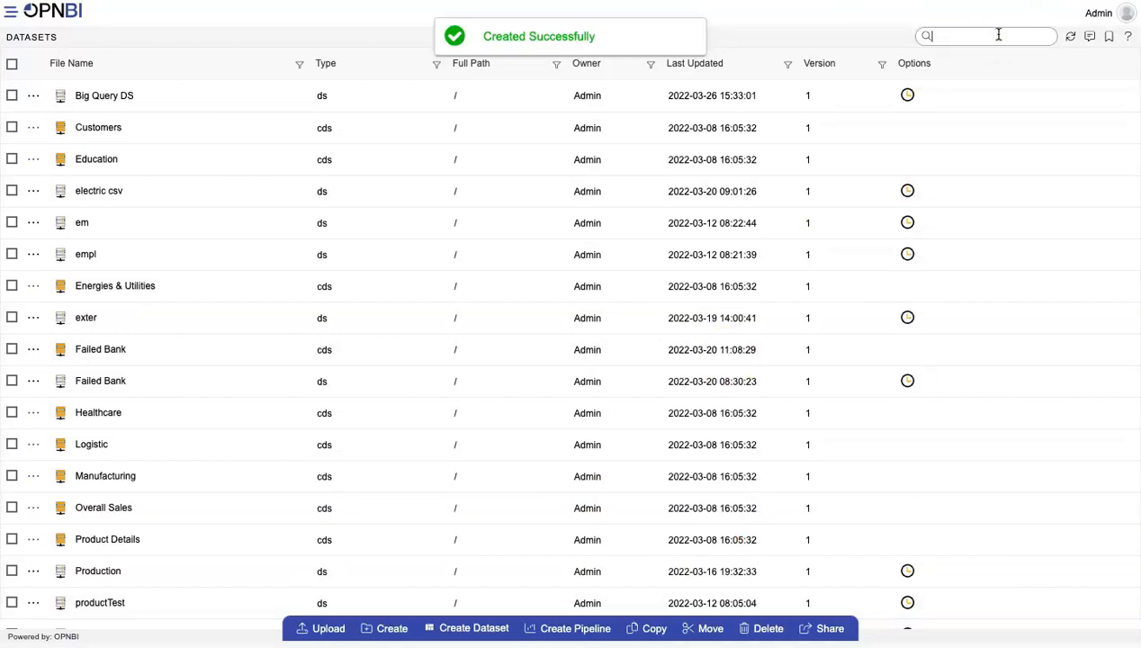
text(rest)
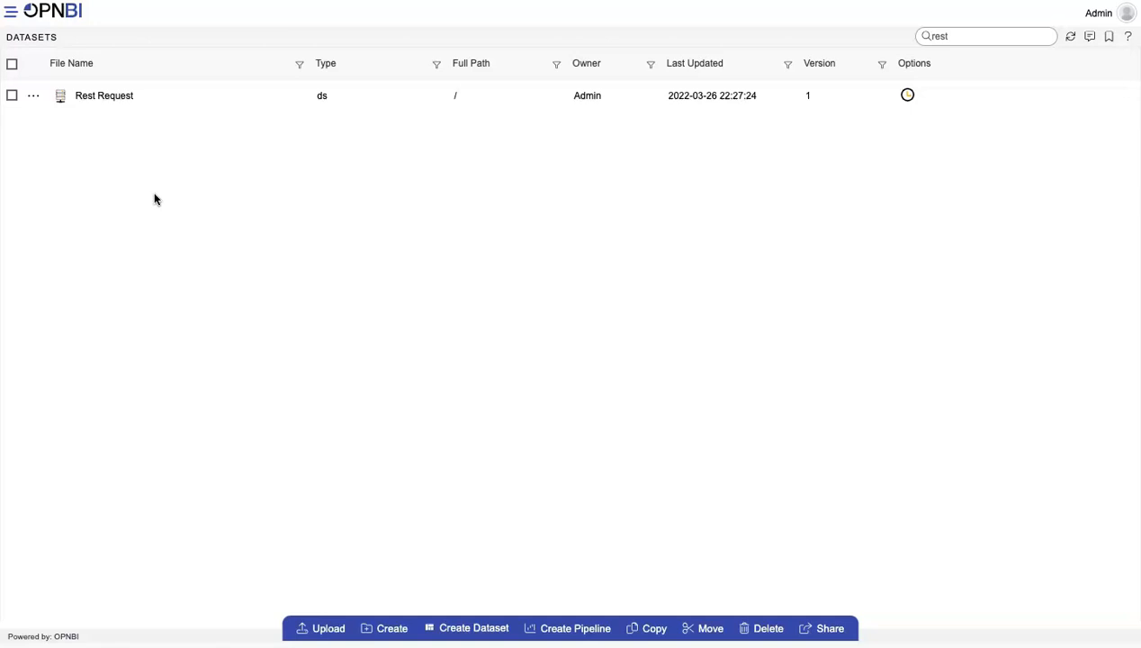
click(323, 254)
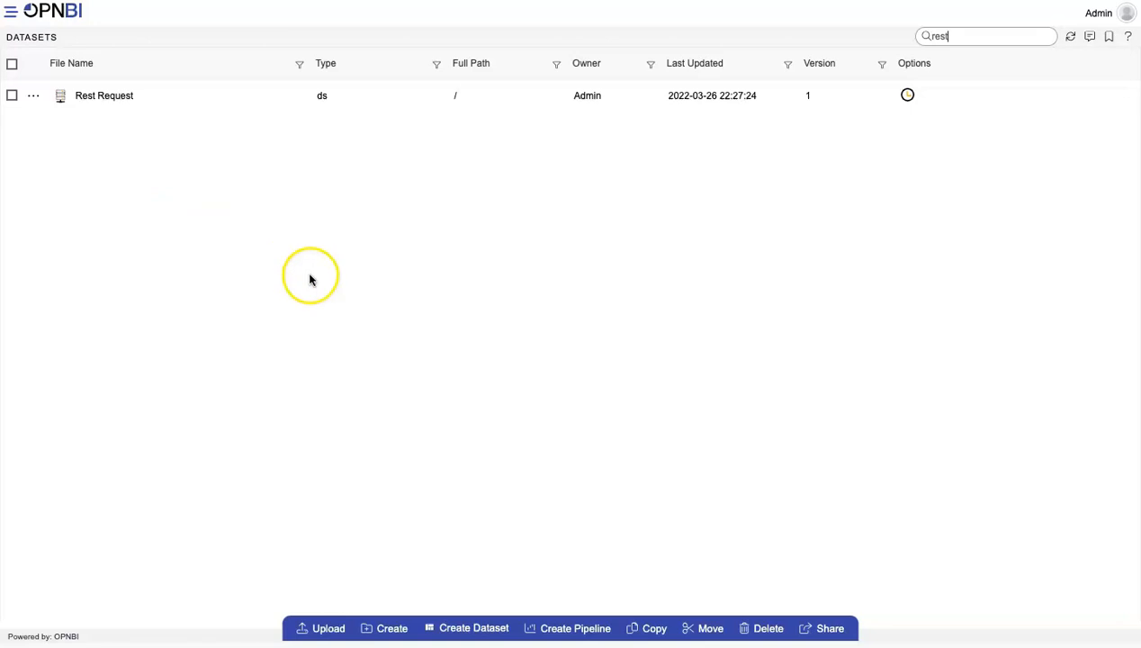